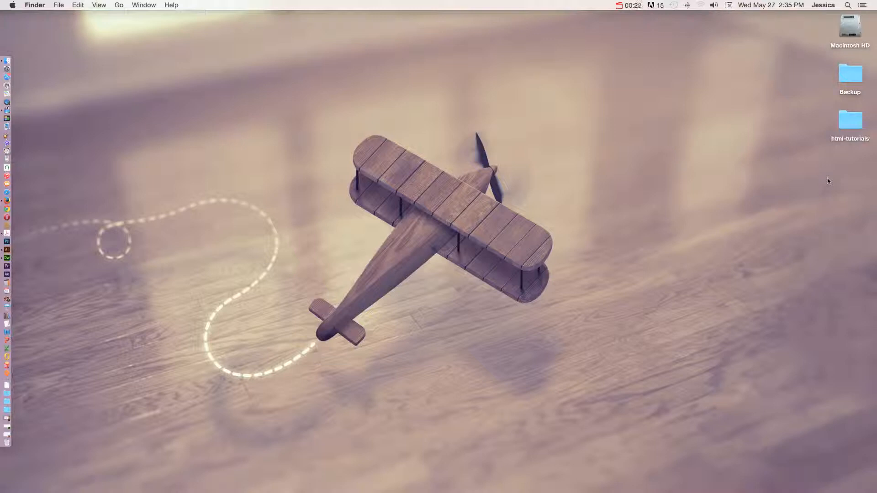
# Create a new folder named html-basics-root on the desktop.
pyautogui.rightClick(828, 178)
pyautogui.click(806, 182)
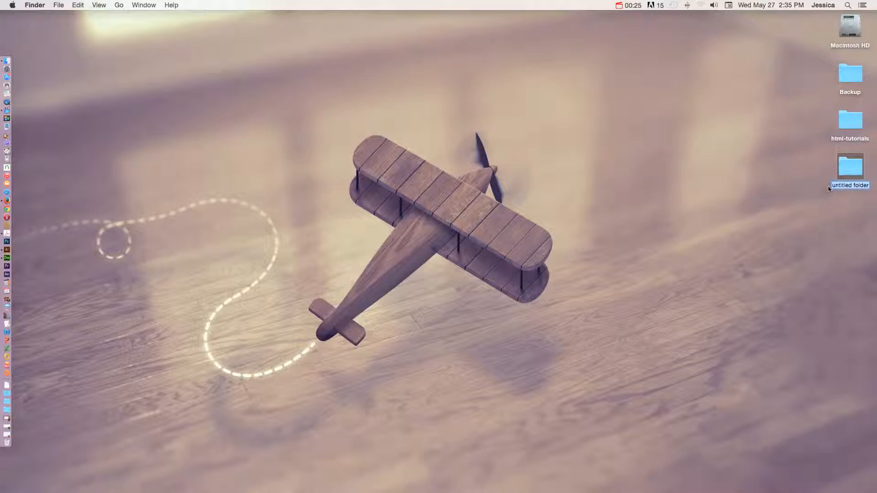
pyautogui.write('html-basics-root')
pyautogui.press('Return')
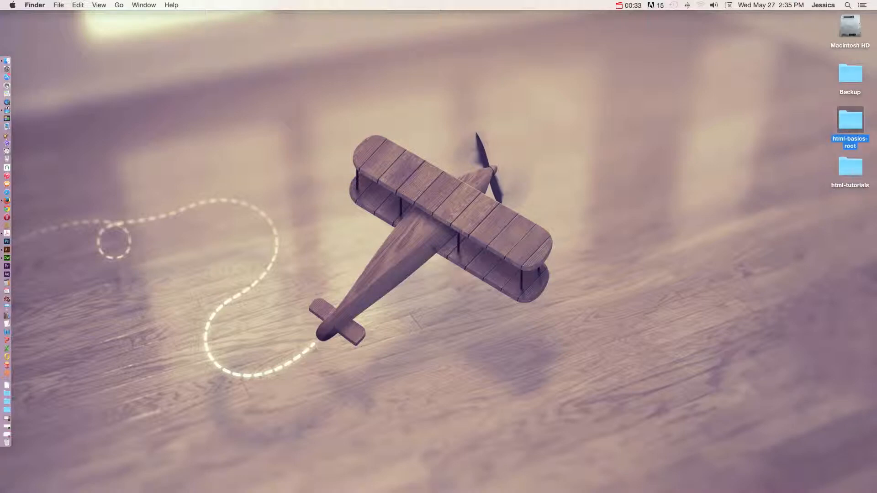
# Open html-basics-root in an enlarged window and create an assets folder in its upper-left corner.
pyautogui.doubleClick(857, 125)
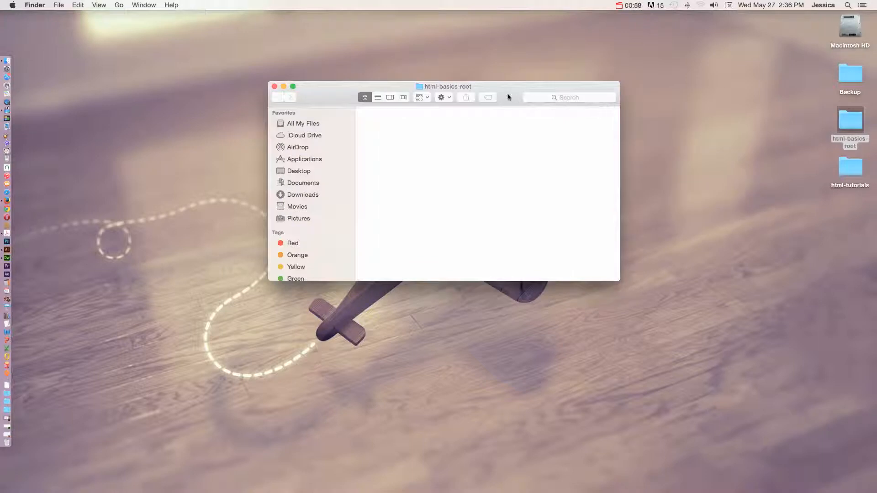
pyautogui.moveTo(509, 96); pyautogui.dragTo(410, 112)
pyautogui.moveTo(520, 266); pyautogui.dragTo(672, 376)
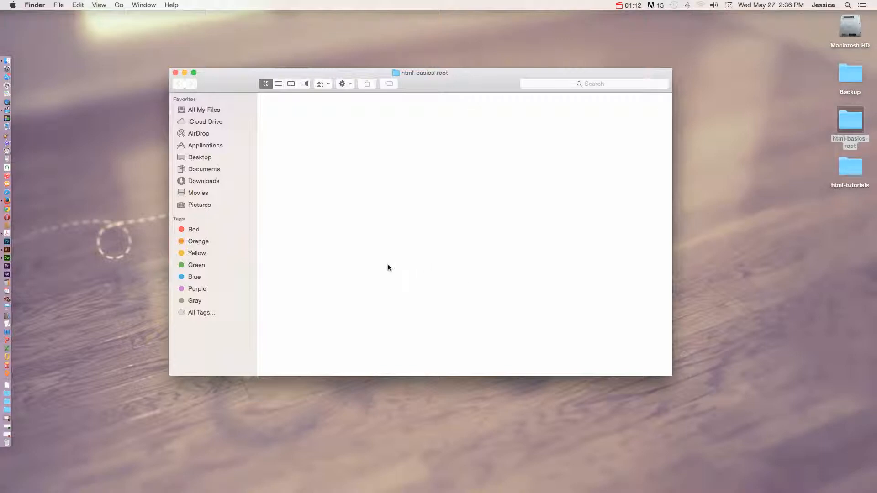
pyautogui.rightClick(349, 257)
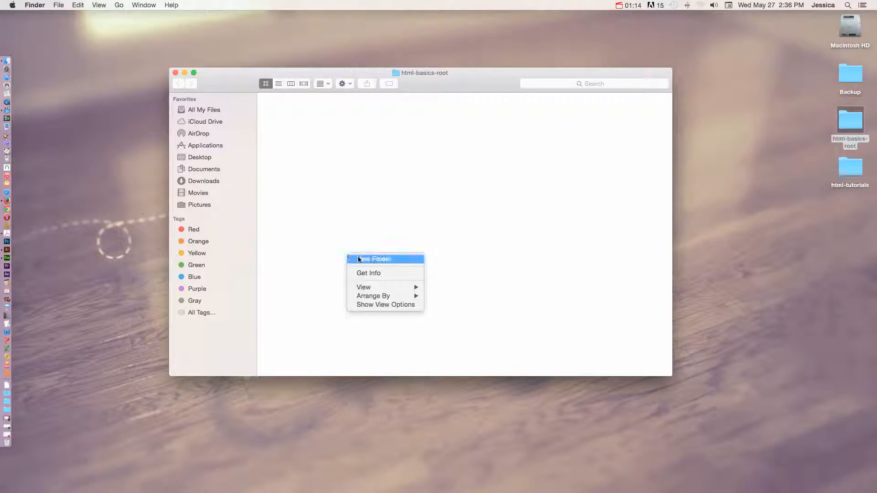
pyautogui.click(358, 259)
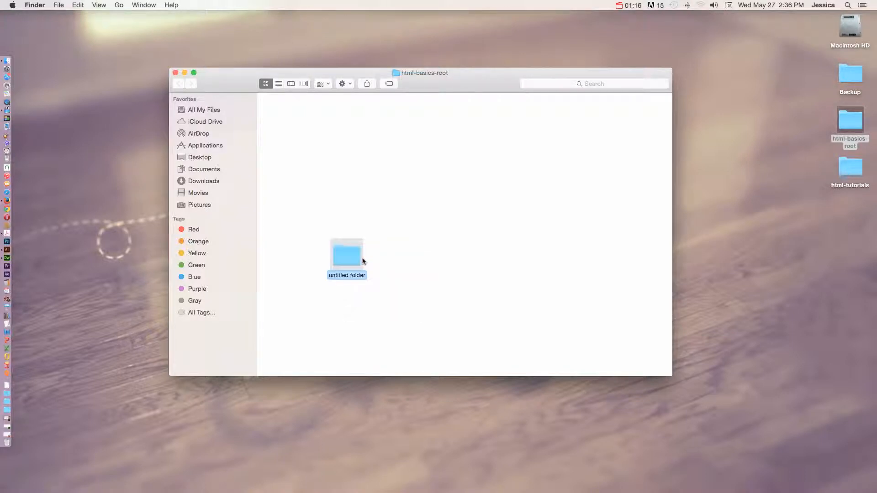
pyautogui.write('assets')
pyautogui.press('Return')
pyautogui.moveTo(336, 252); pyautogui.dragTo(274, 117)
pyautogui.click(302, 148)
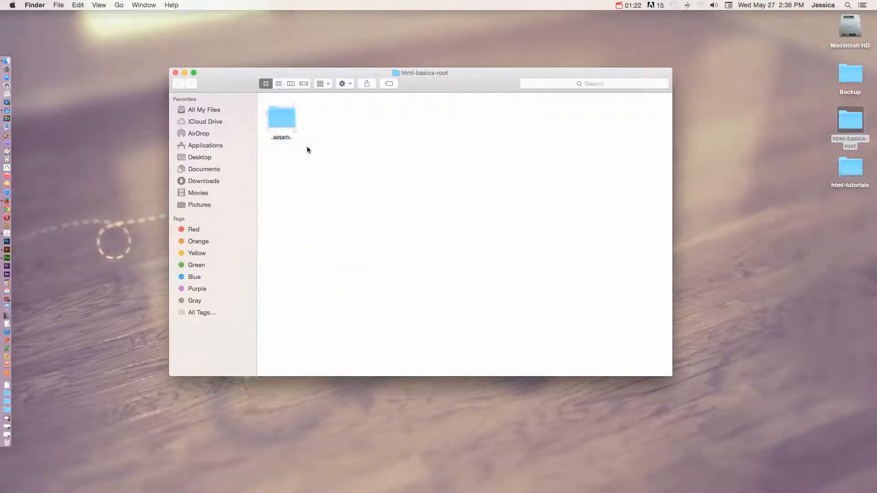
# Create an images folder inside the assets folder.
pyautogui.click(284, 116)
pyautogui.doubleClick(284, 117)
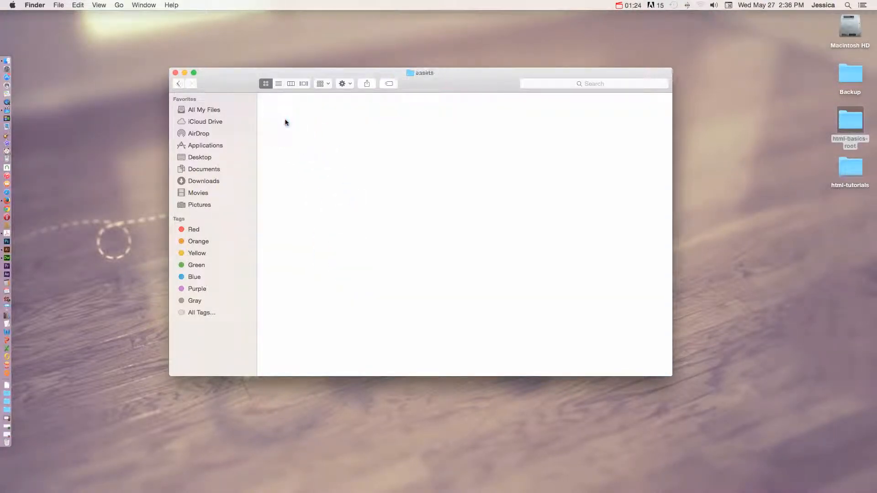
pyautogui.rightClick(326, 175)
pyautogui.click(345, 183)
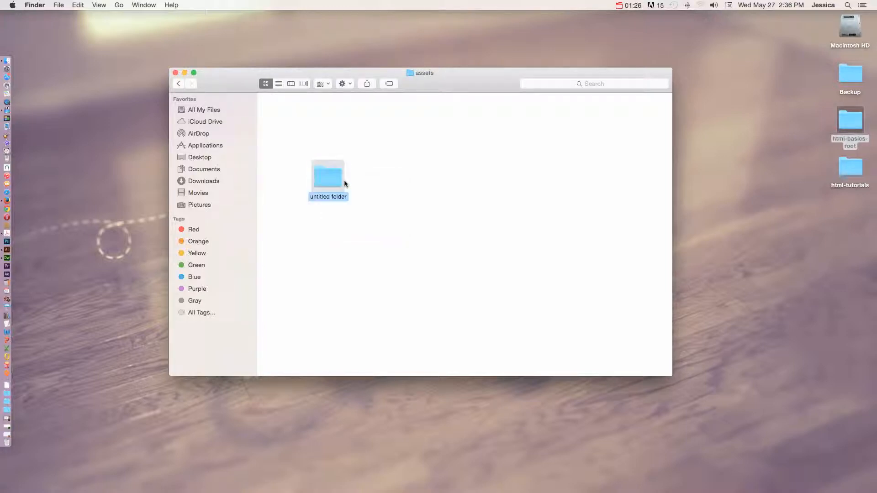
pyautogui.write('images')
pyautogui.press('Return')
# Add a documents folder inside assets and arrange it in a row with the images folder.
pyautogui.rightClick(358, 190)
pyautogui.click(372, 195)
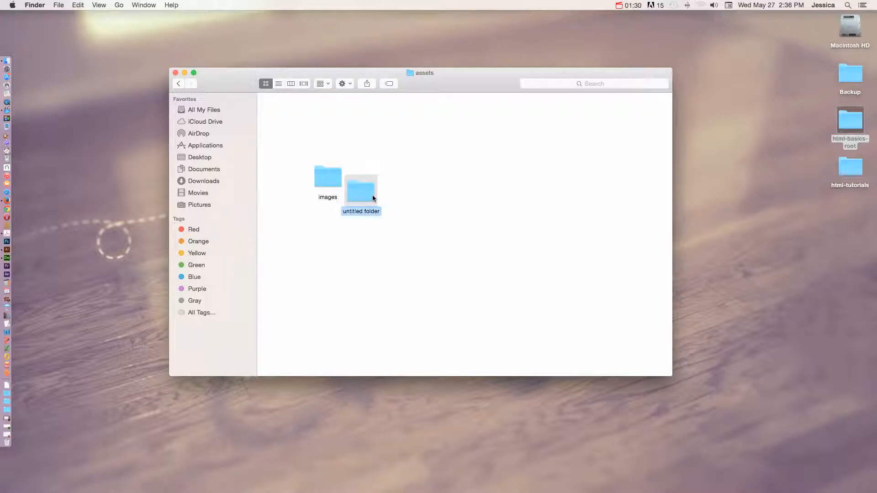
pyautogui.write('documents')
pyautogui.press('Return')
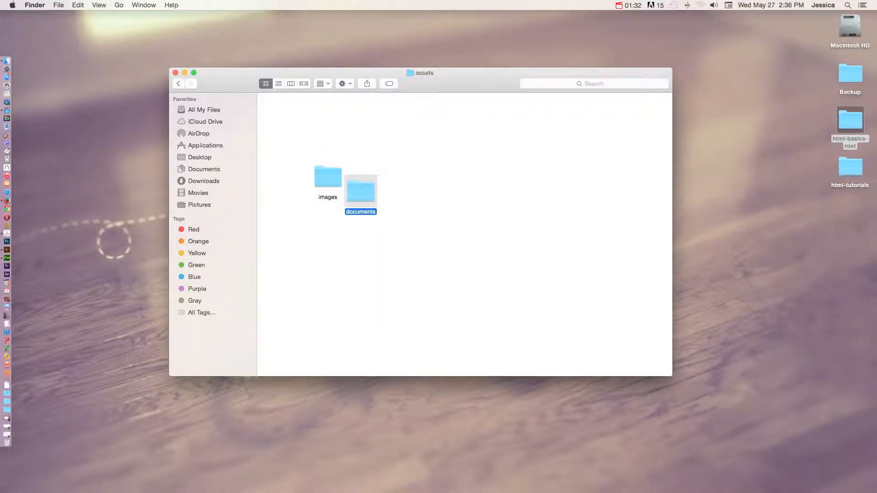
pyautogui.moveTo(328, 179); pyautogui.dragTo(285, 118)
pyautogui.moveTo(362, 190); pyautogui.dragTo(343, 121)
pyautogui.click(365, 129)
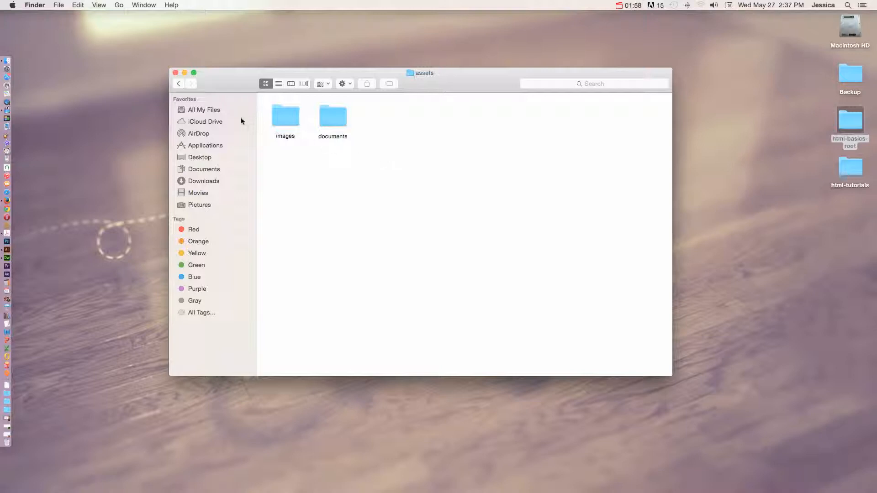
# Close the folder window, switch to Adobe Dreamweaver CC 2014.1 and close its open untitled document.
pyautogui.click(178, 85)
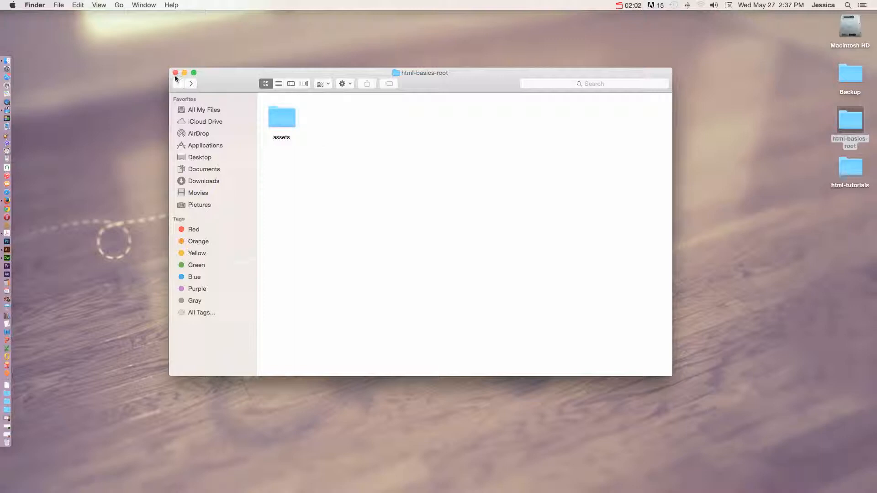
pyautogui.click(175, 73)
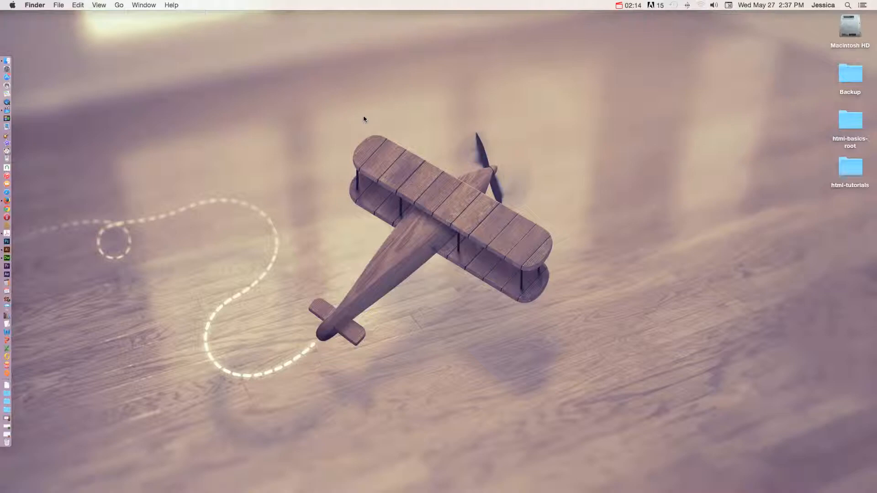
pyautogui.click(6, 258)
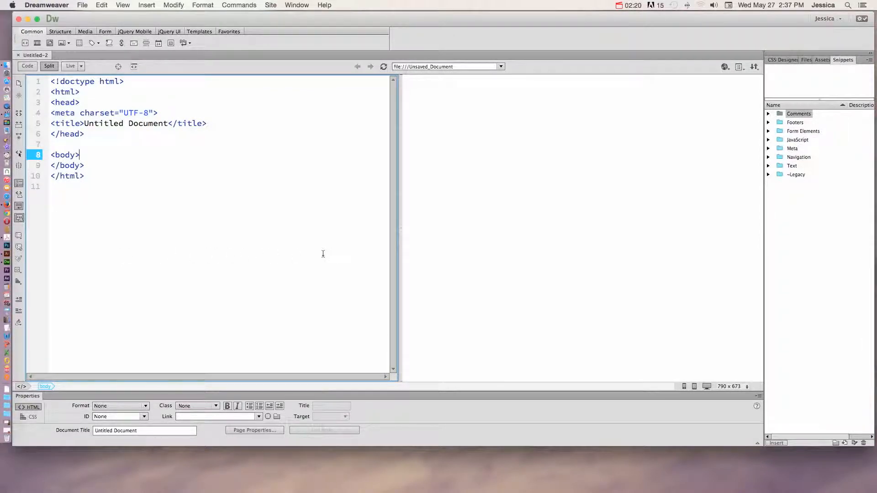
pyautogui.click(18, 55)
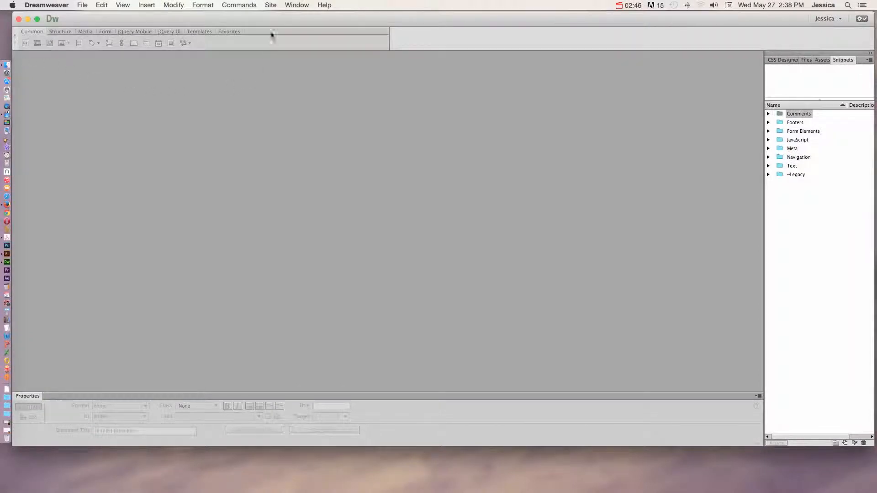
# Start a new site definition and name the site HTML Basics.
pyautogui.click(270, 5)
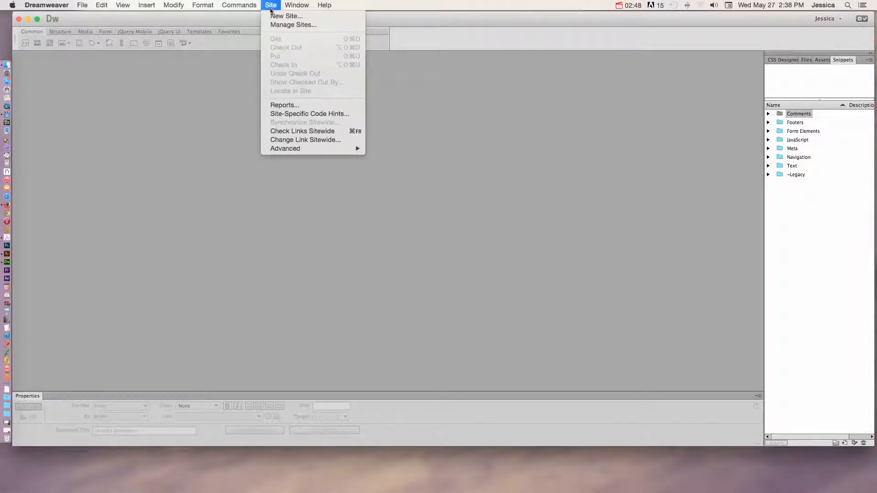
pyautogui.click(279, 18)
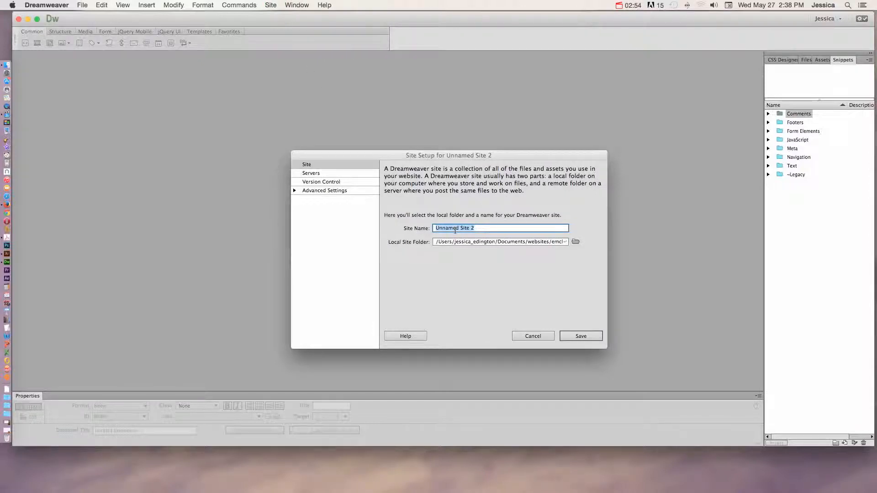
pyautogui.press('BackSpace')
pyautogui.write('HTML')
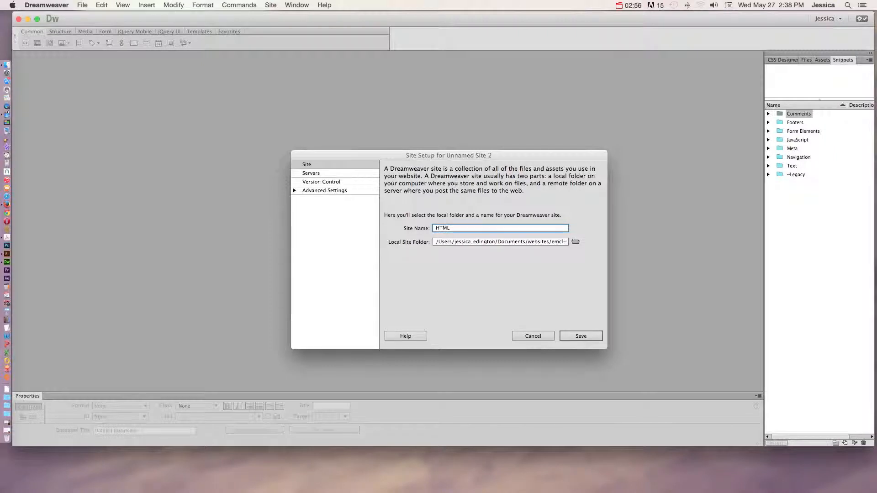
pyautogui.write(' Basics')
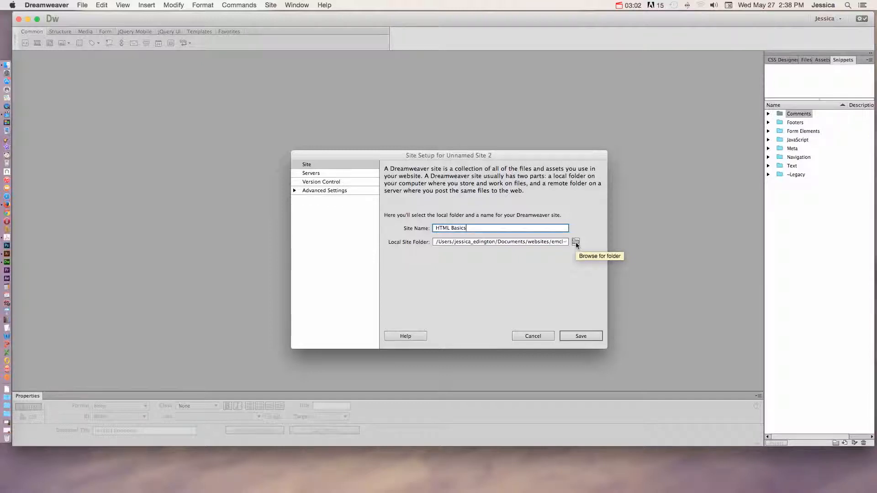
# Set the local site folder to html-basics-root on the Desktop, check the server settings and save the site.
pyautogui.click(576, 242)
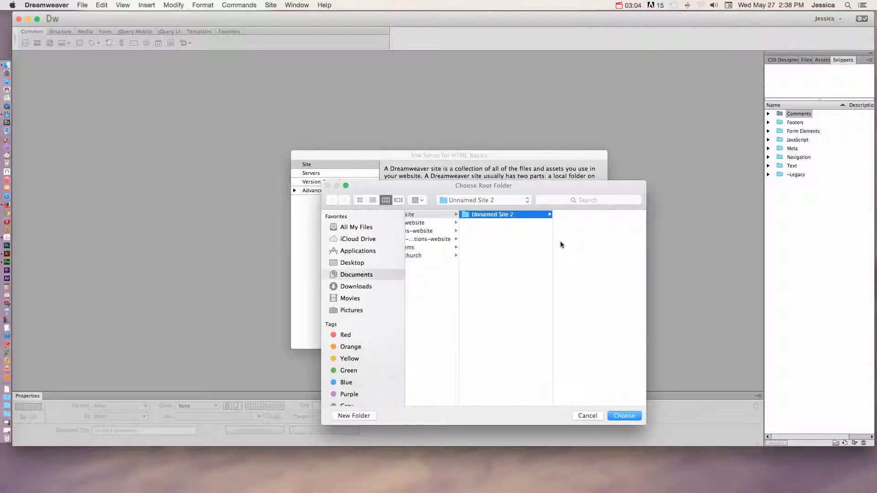
pyautogui.click(349, 263)
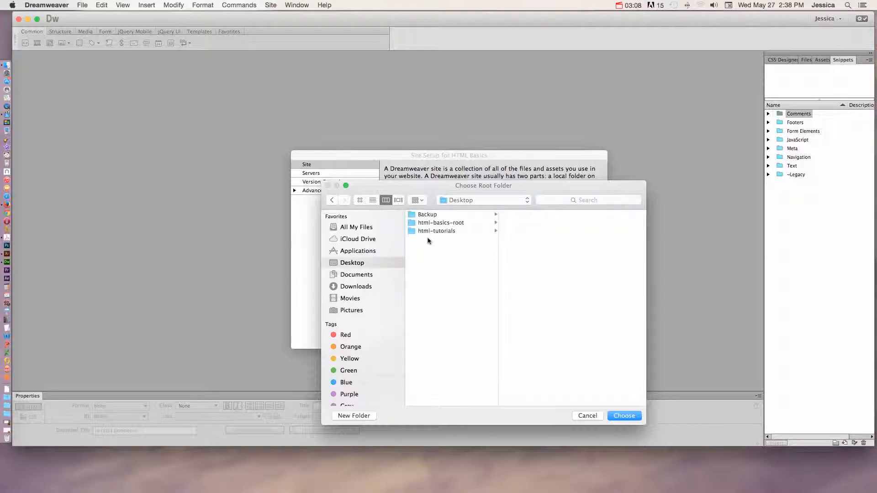
pyautogui.click(434, 223)
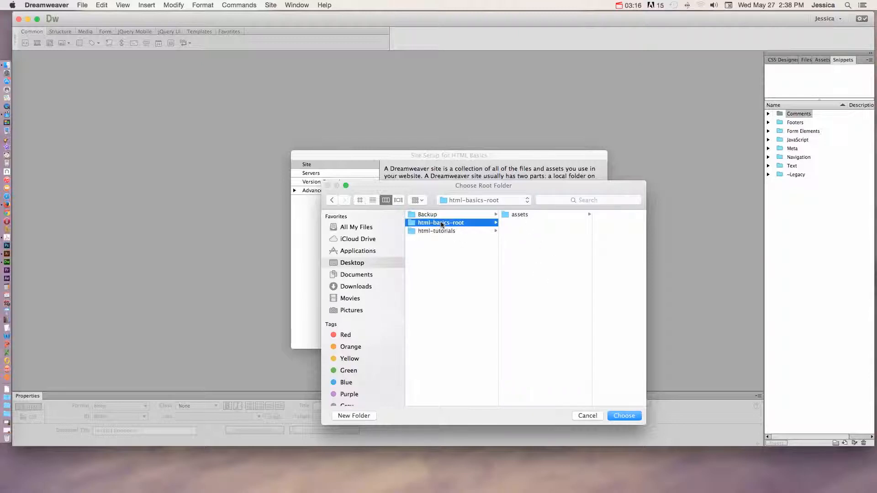
pyautogui.click(623, 417)
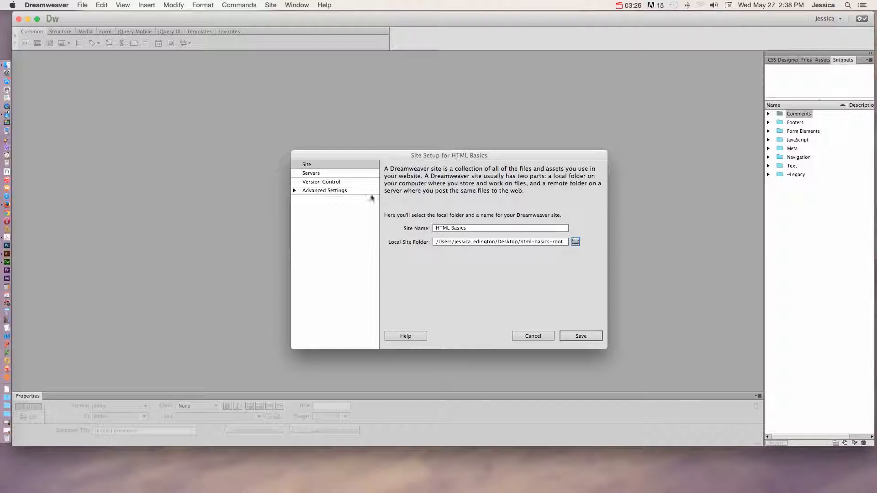
pyautogui.click(324, 173)
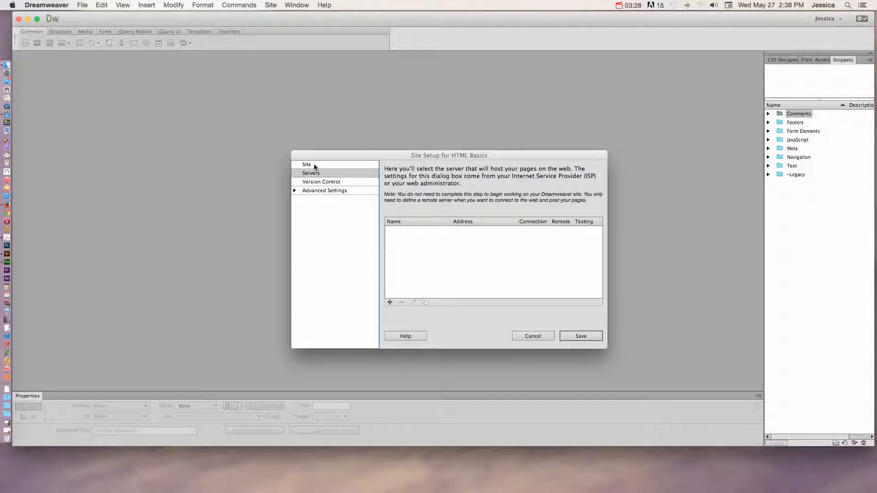
pyautogui.click(316, 167)
pyautogui.click(574, 340)
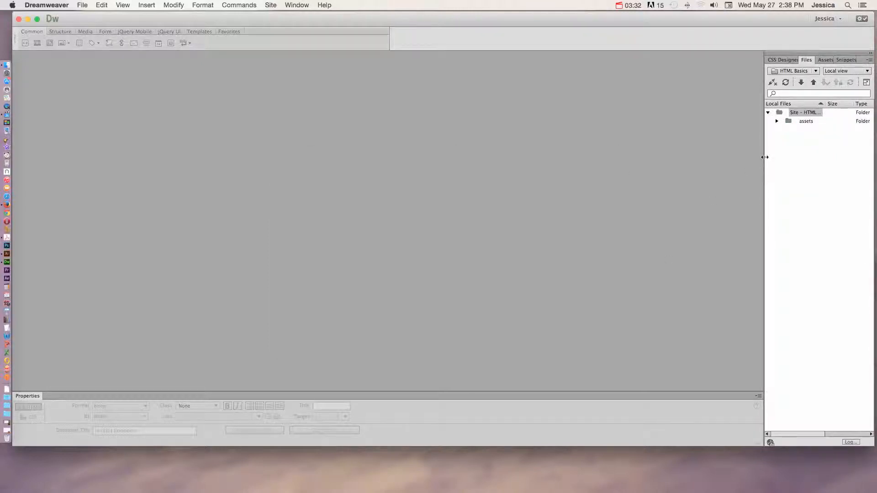
# Widen the site file list and its Local Files column, and check the subfolders of assets.
pyautogui.moveTo(764, 158); pyautogui.dragTo(649, 170)
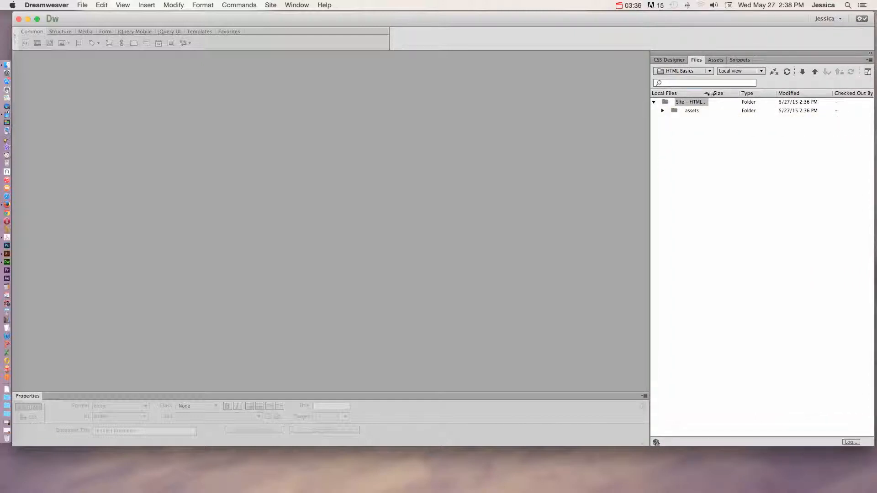
pyautogui.moveTo(711, 93); pyautogui.dragTo(778, 94)
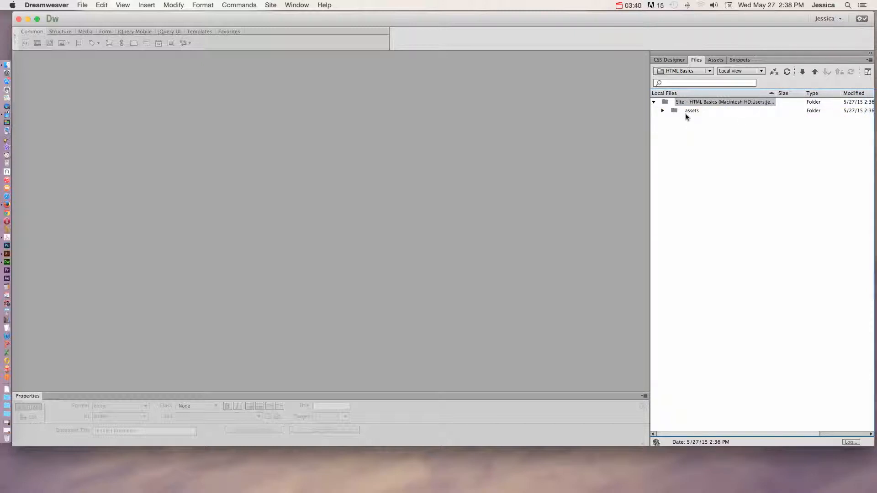
pyautogui.click(663, 111)
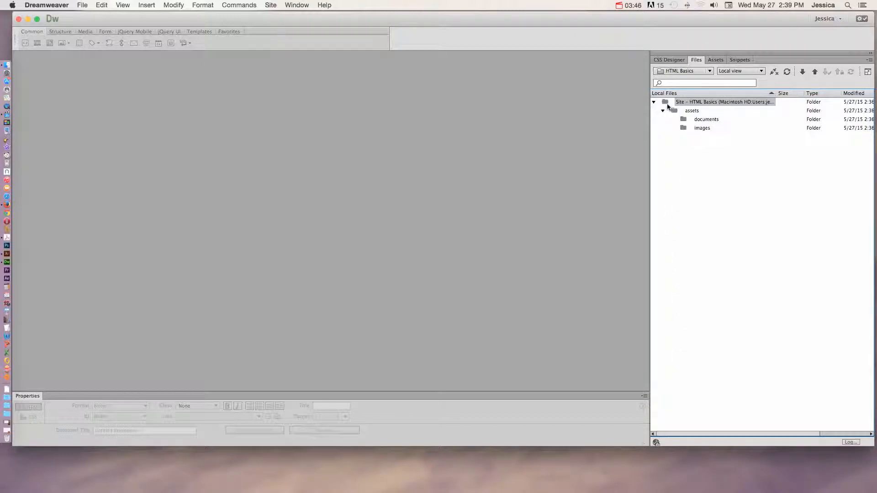
pyautogui.click(662, 111)
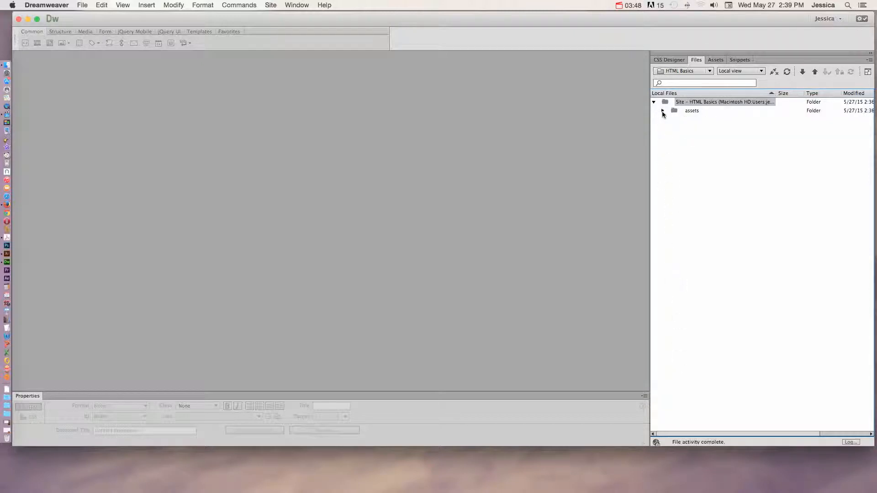
# Reopen the HTML Basics site setup from the site list, review its server settings and leave without saving.
pyautogui.click(667, 71)
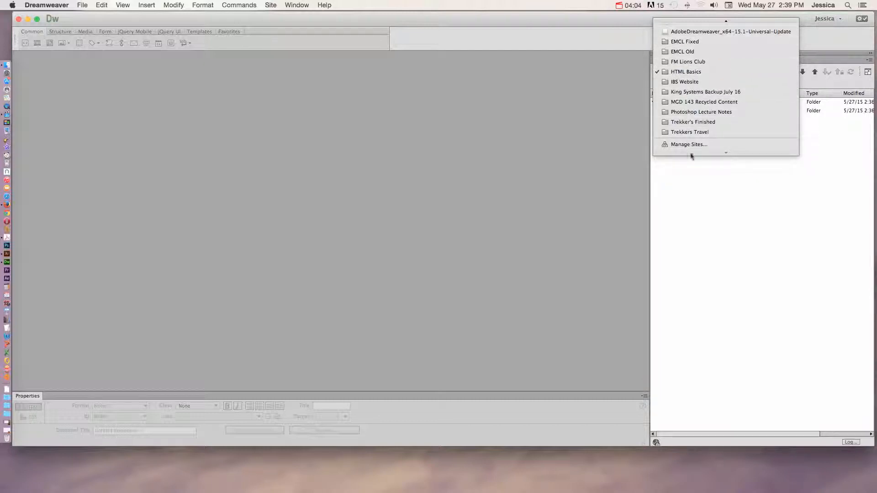
pyautogui.doubleClick(680, 75)
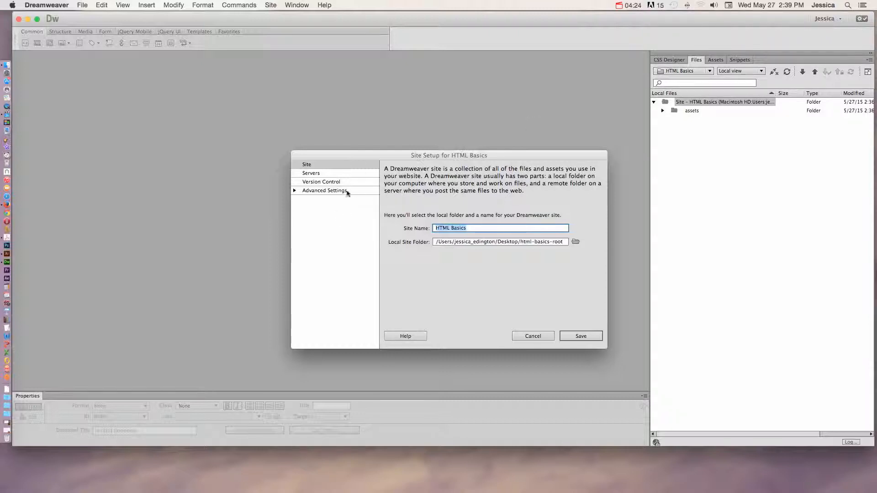
pyautogui.click(340, 176)
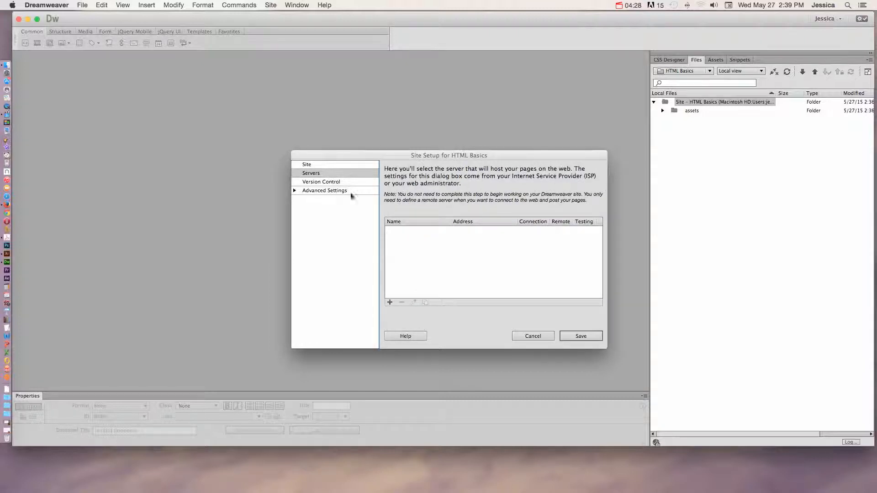
pyautogui.click(537, 336)
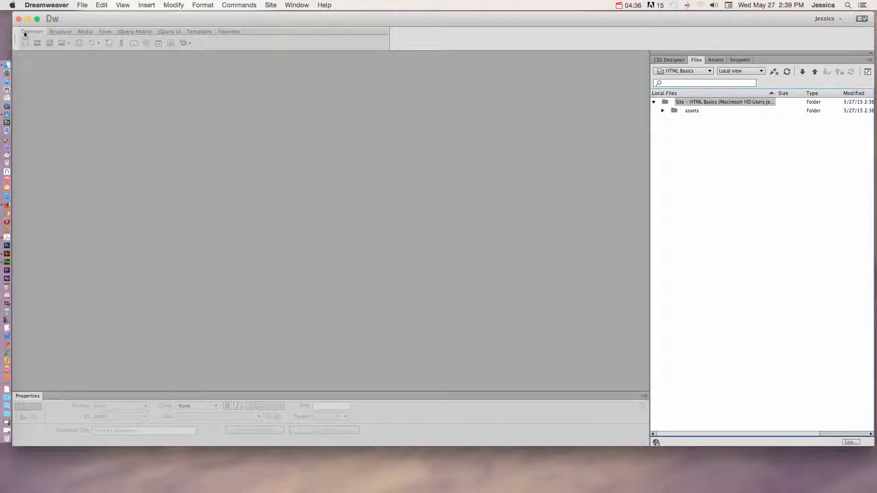
# Create a blank HTML page with no layout and the HTML5 doctype, and look over its generated code.
pyautogui.click(82, 5)
pyautogui.click(91, 16)
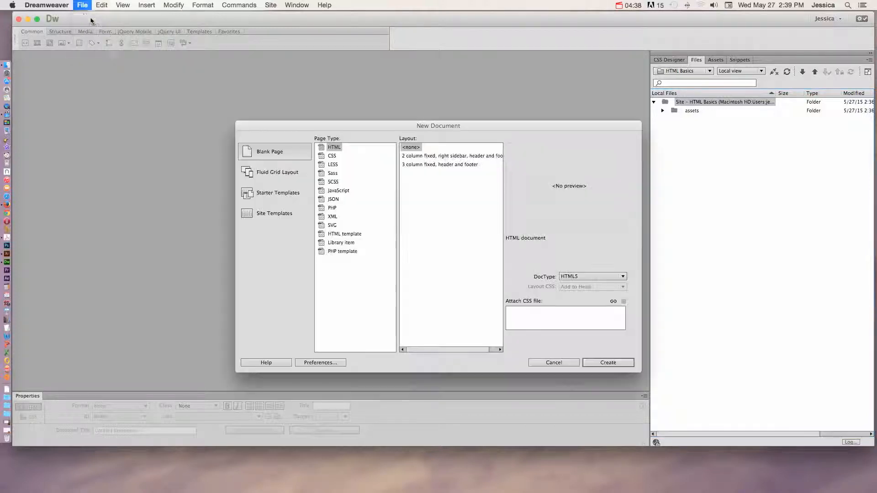
pyautogui.click(332, 148)
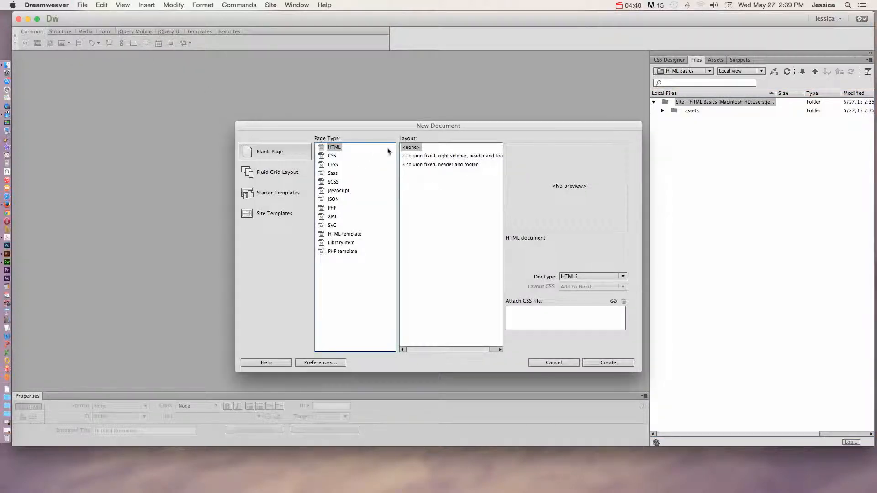
pyautogui.click(407, 148)
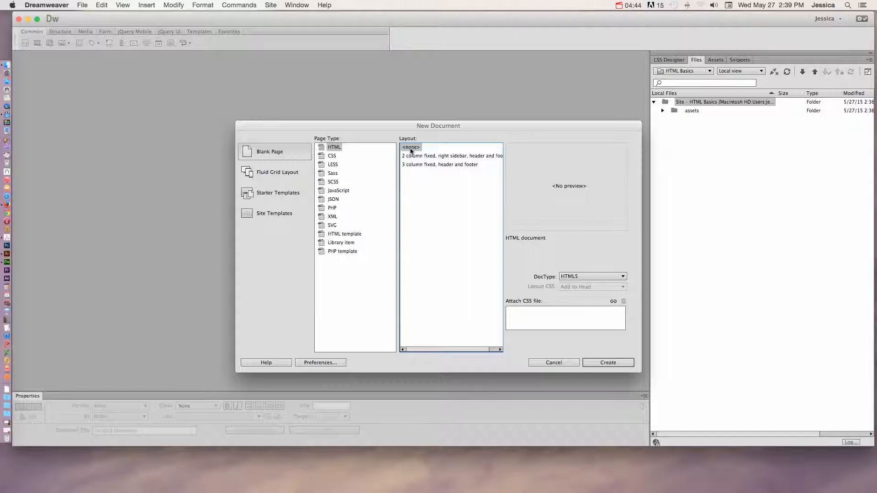
pyautogui.click(574, 277)
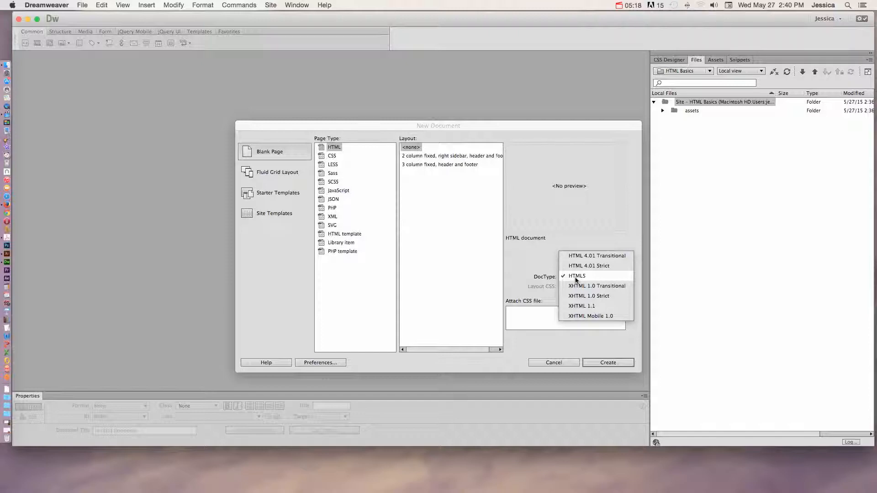
pyautogui.click(576, 278)
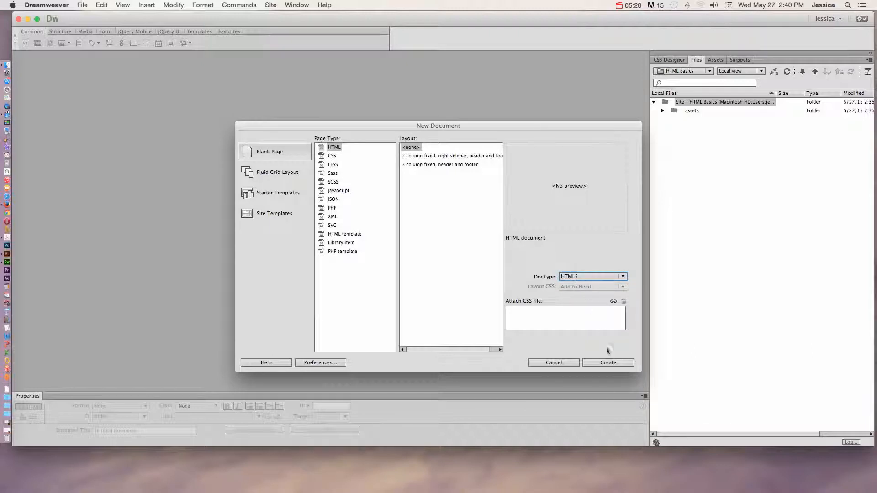
pyautogui.click(607, 362)
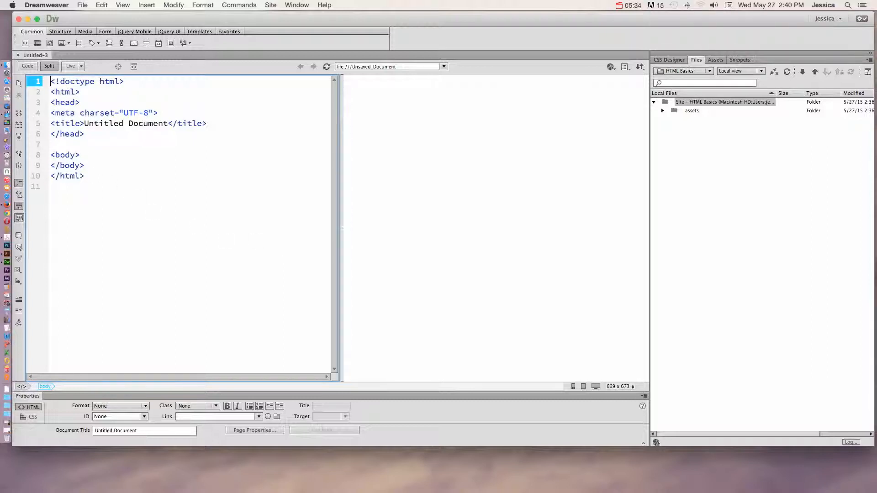
pyautogui.moveTo(91, 179); pyautogui.dragTo(46, 81)
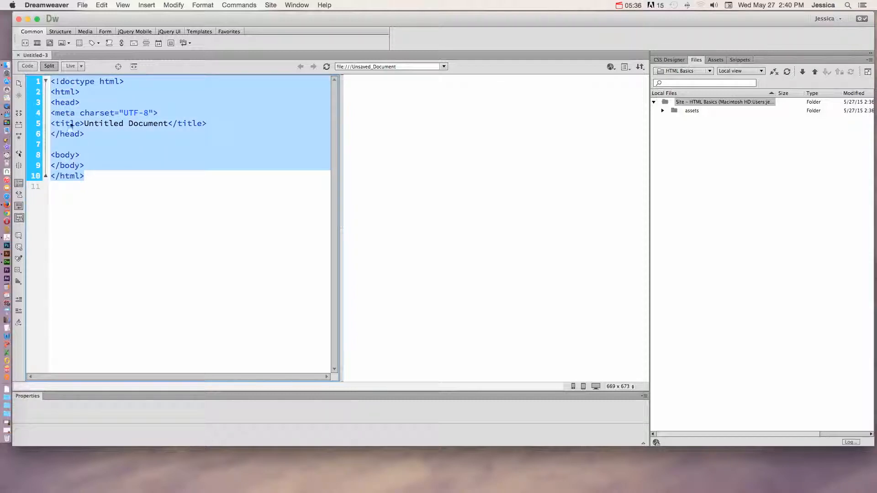
pyautogui.click(102, 178)
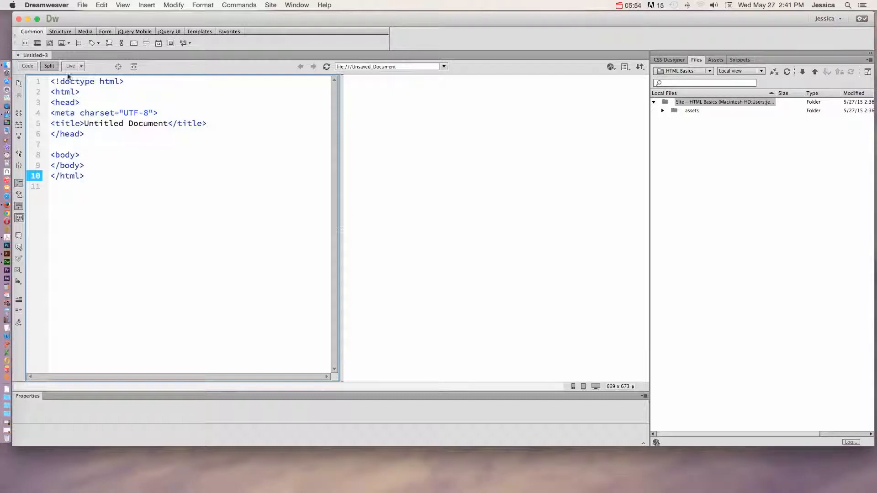
# Save the new document as index.html in the html-basics-root folder on the Desktop.
pyautogui.click(83, 5)
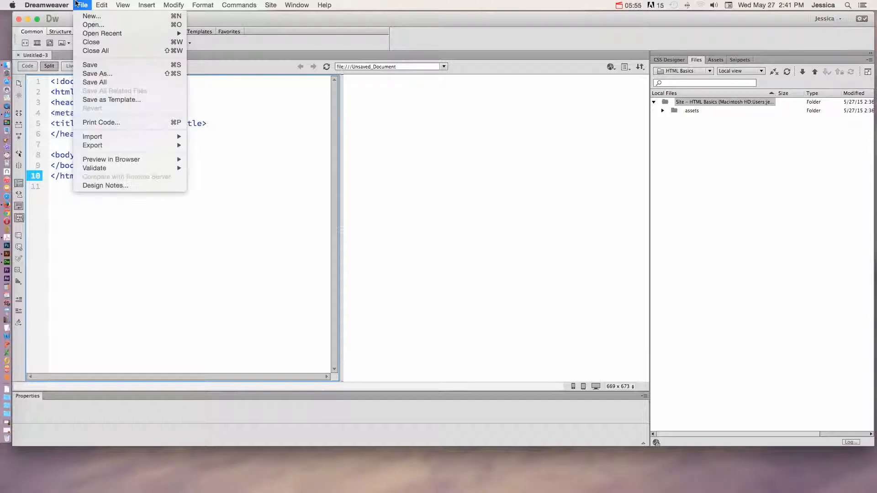
pyautogui.click(105, 74)
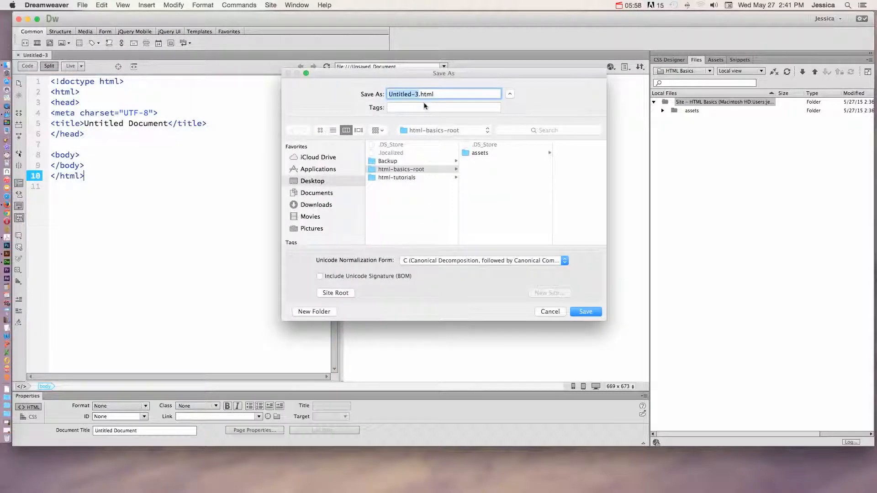
pyautogui.write('index')
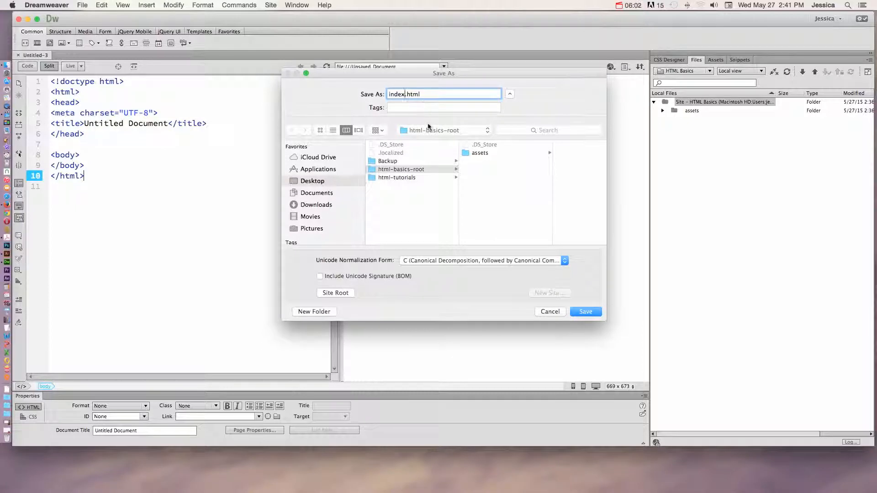
pyautogui.click(429, 171)
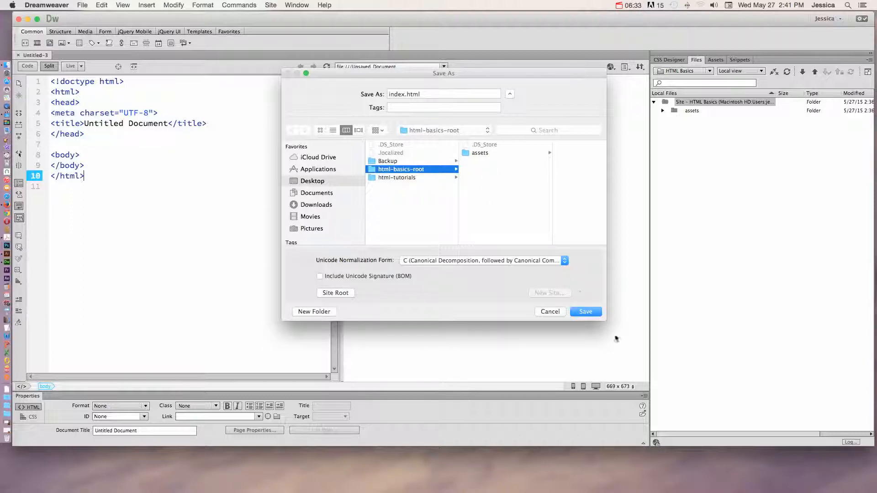
pyautogui.click(585, 312)
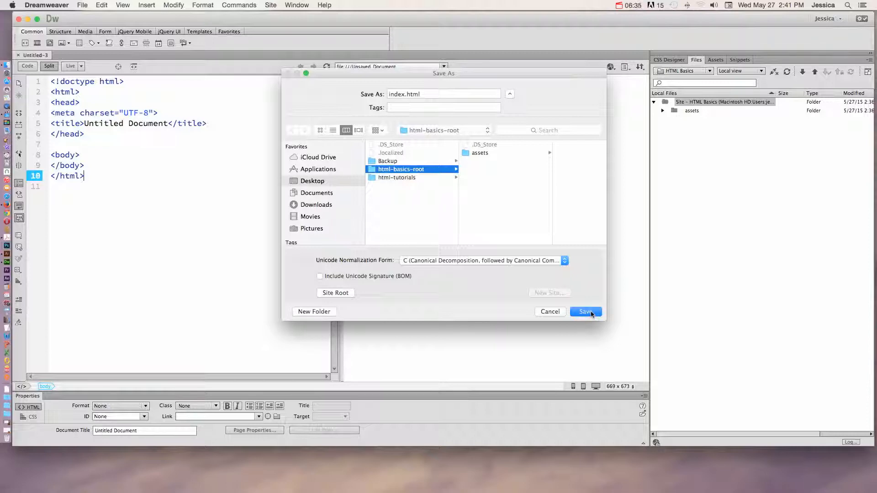